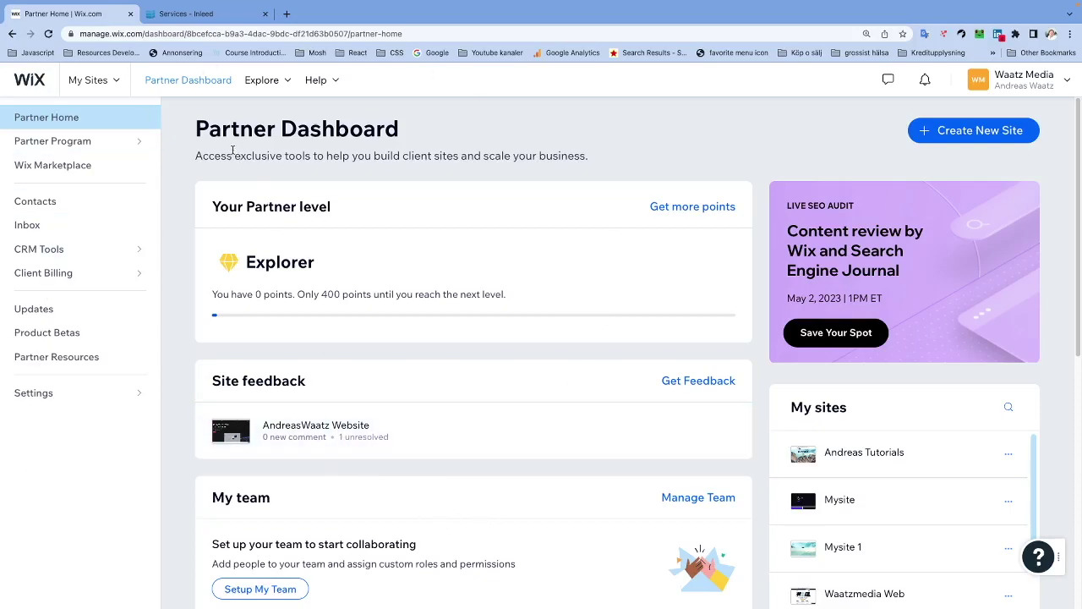
Step: Load the AndreasWaatz Website dashboard from the My Sites list of partner sites
click(91, 81)
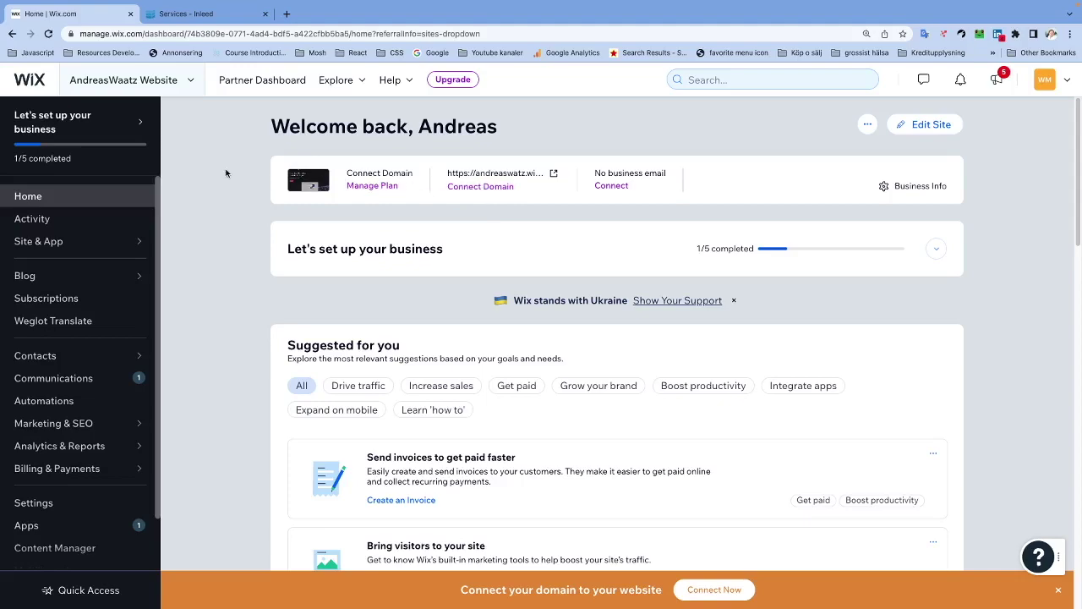
scroll(42, 347, down, 2)
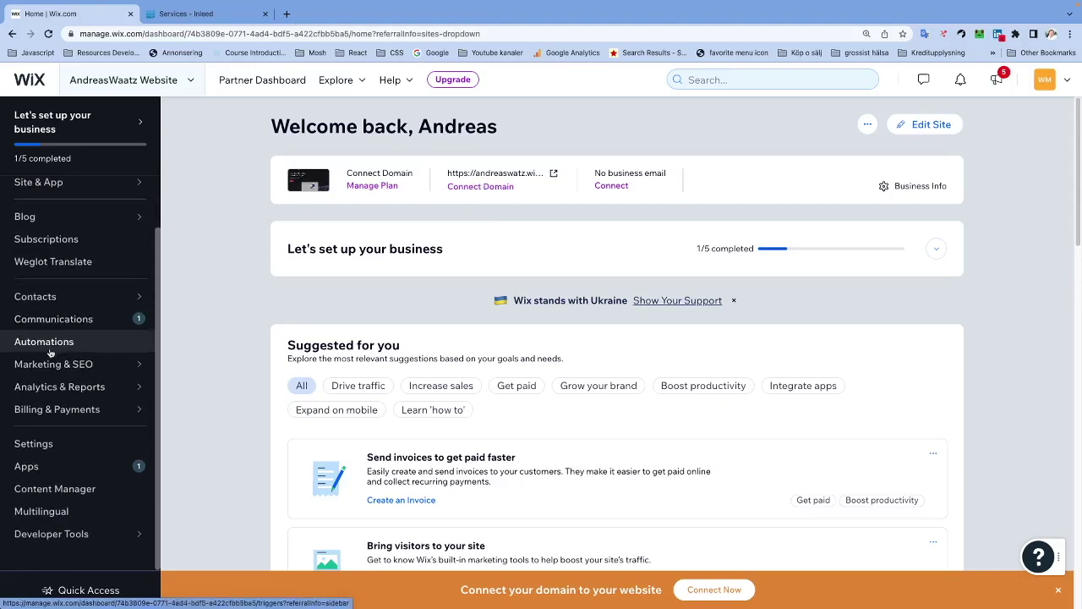
Step: Go to Settings > Domains and begin entering a domain on the Connect a domain page
click(29, 444)
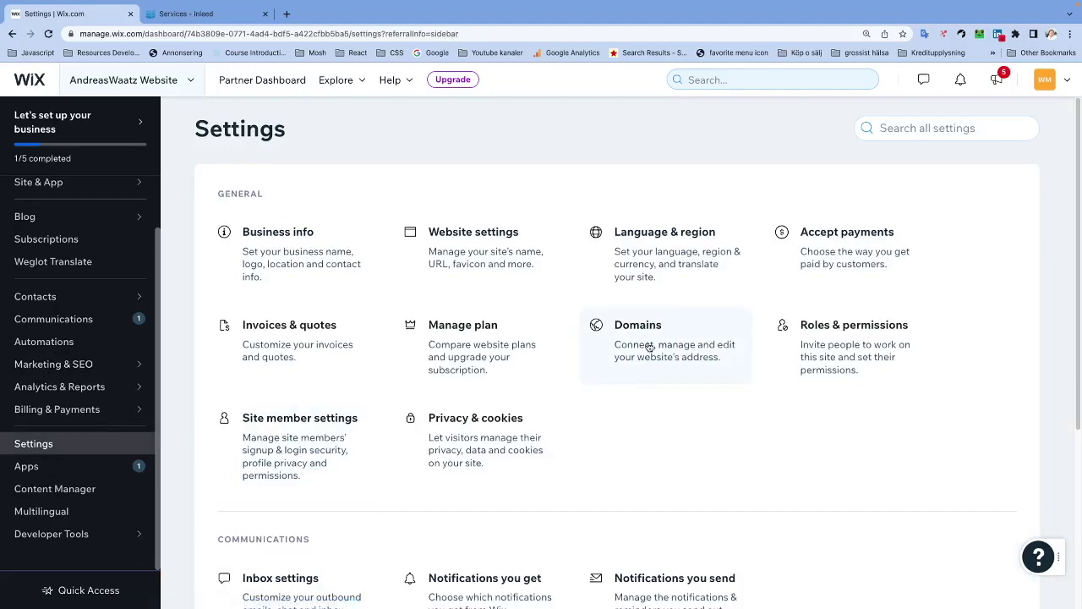
click(648, 340)
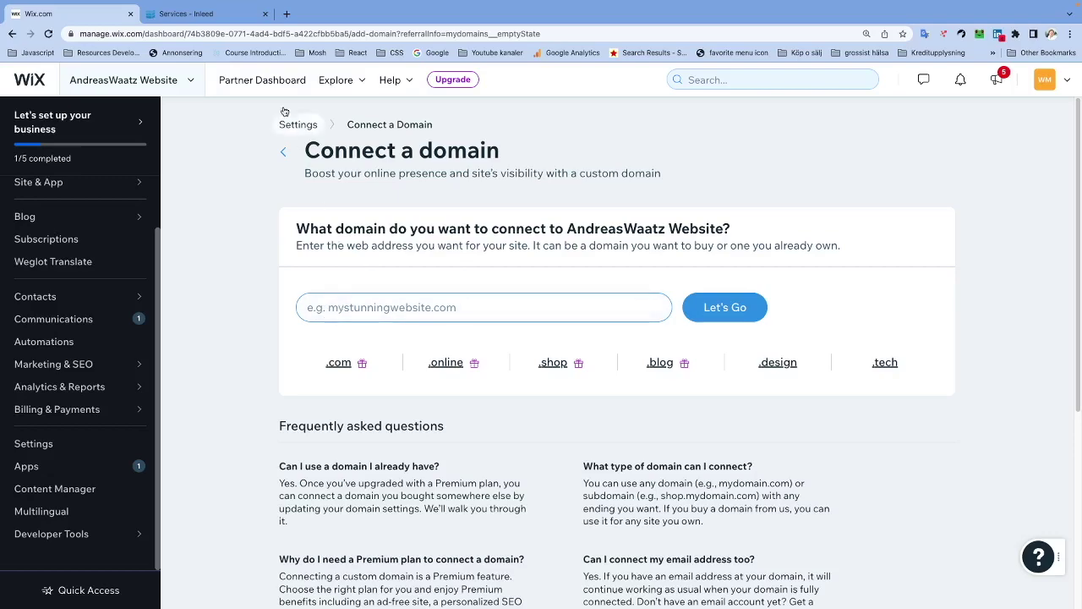
click(386, 313)
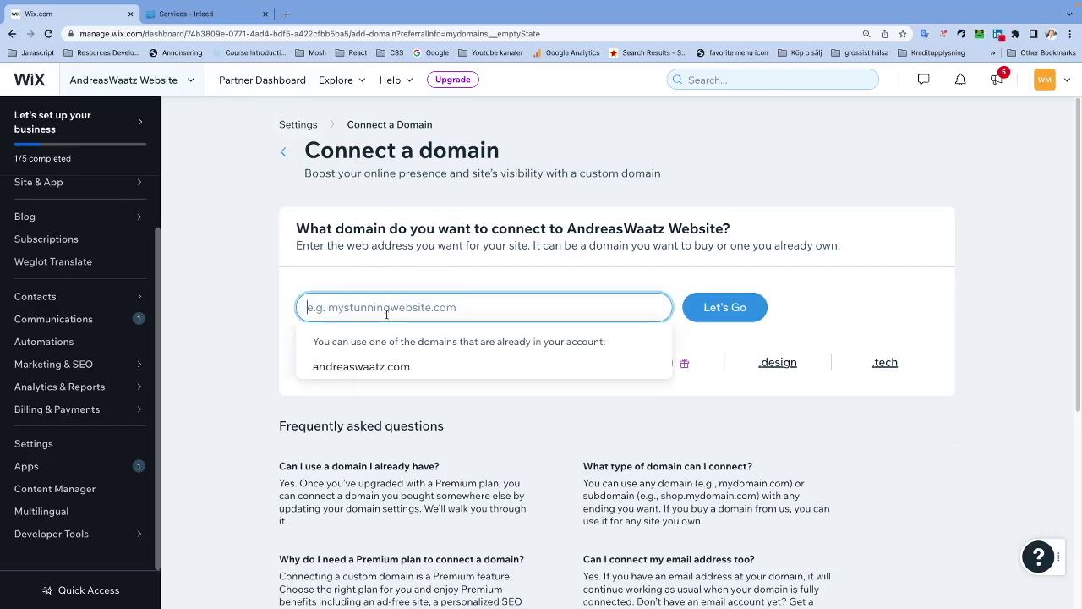
Step: Open the Domain Management page for prylaruthyres.se in the Inleed account
click(209, 15)
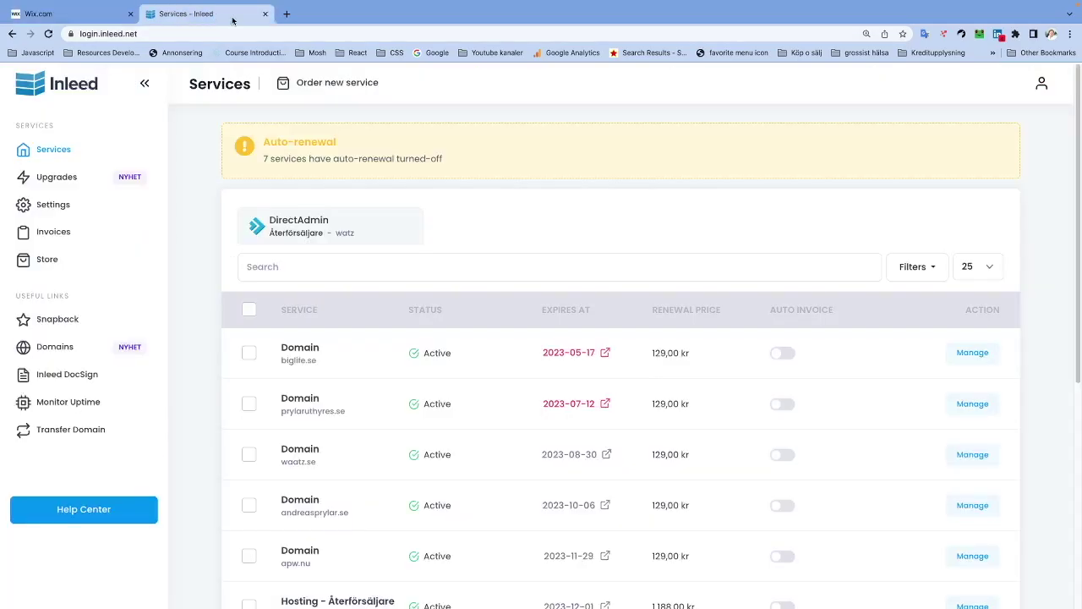
click(978, 406)
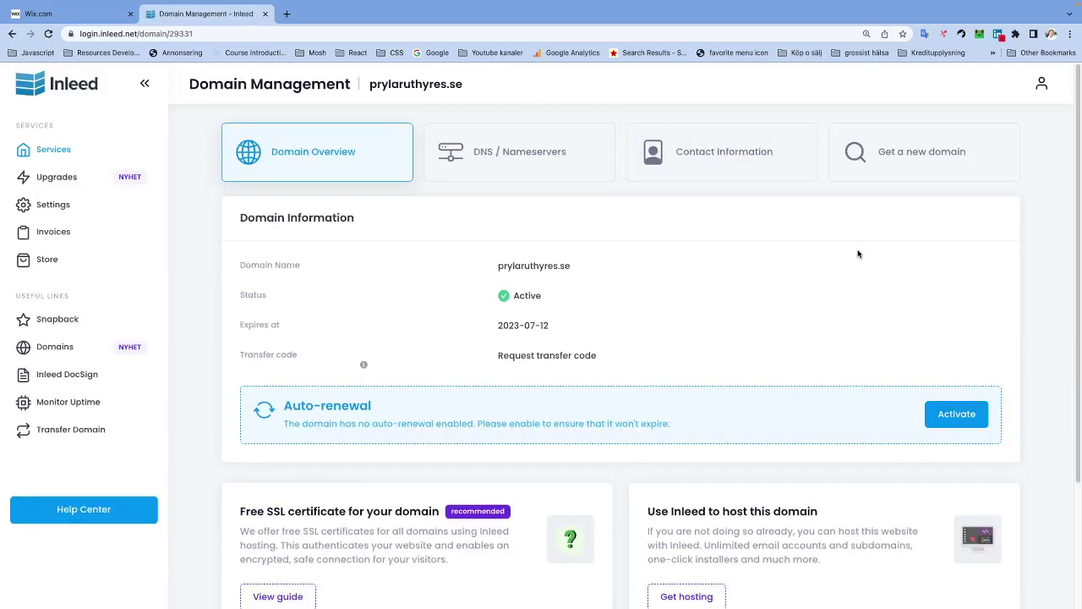
Step: Check prylaruthyres.se in Wix's domain field, which reports it as taken
click(82, 19)
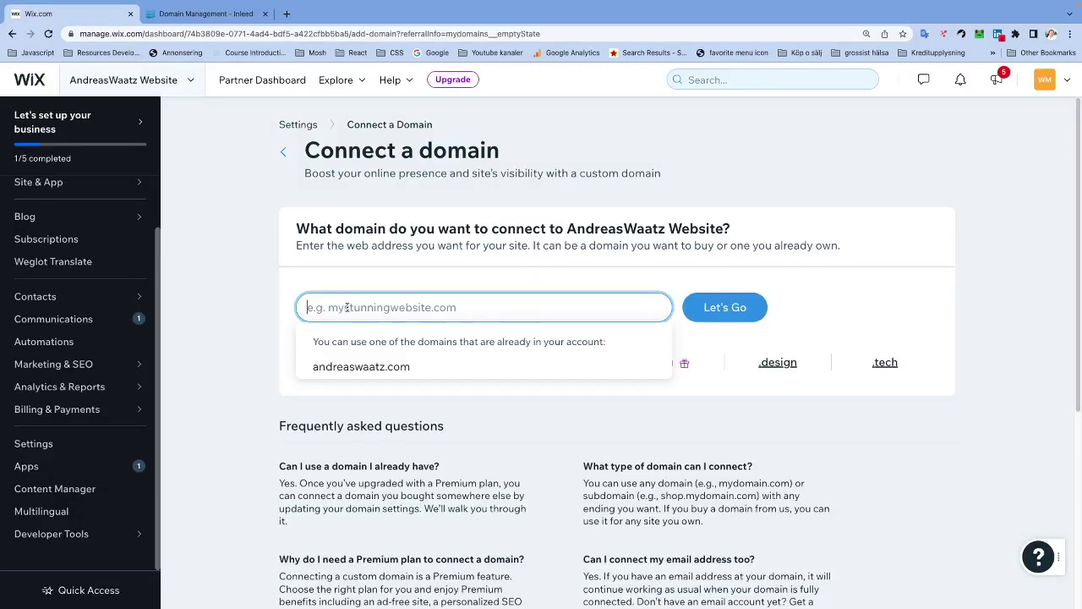
text(pr)
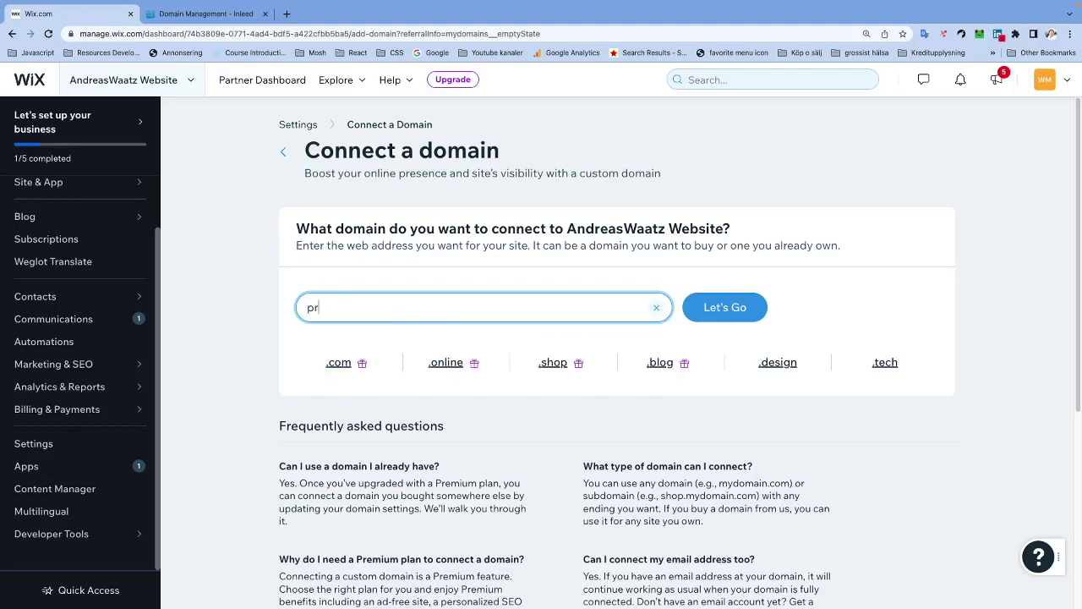
text(ylaruthyres.se)
click(713, 312)
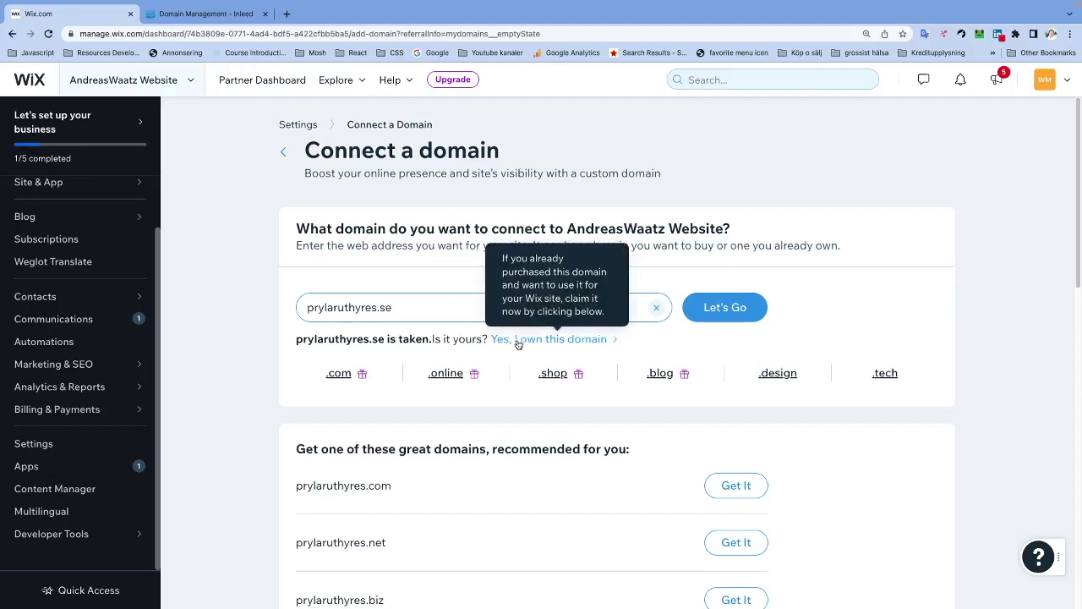
Step: Claim ownership of prylaruthyres.se and advance the nameserver guide past the provider-login step to Step 2
click(528, 339)
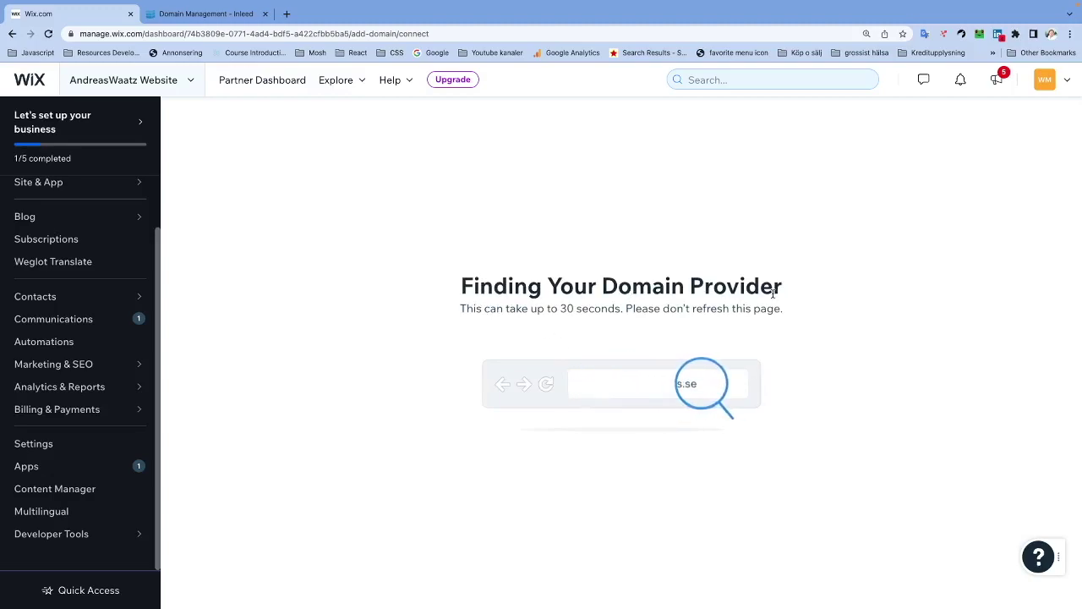
scroll(384, 279, down, 1)
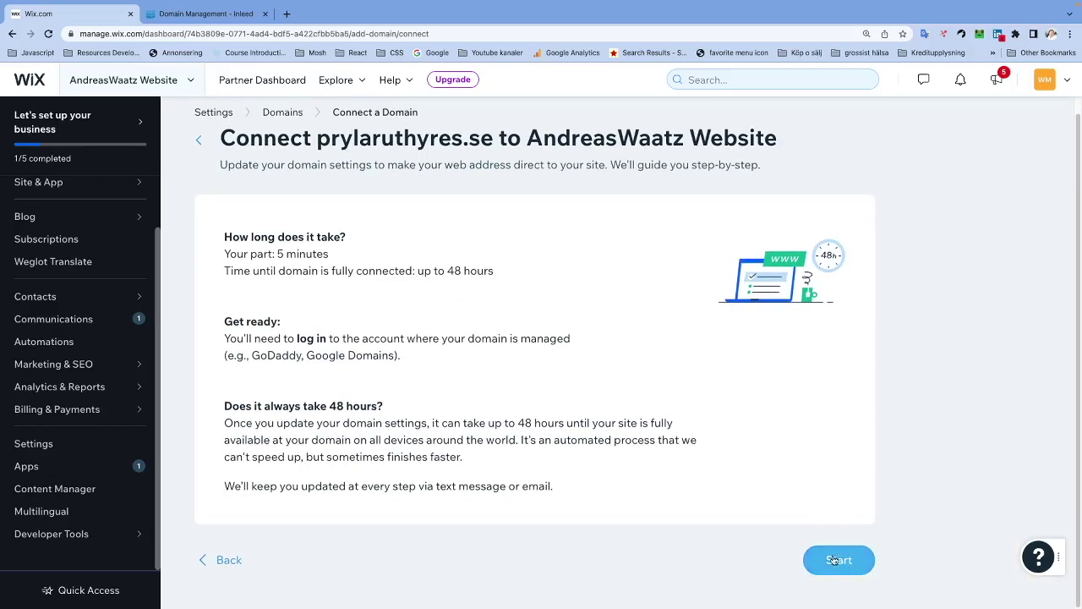
click(859, 571)
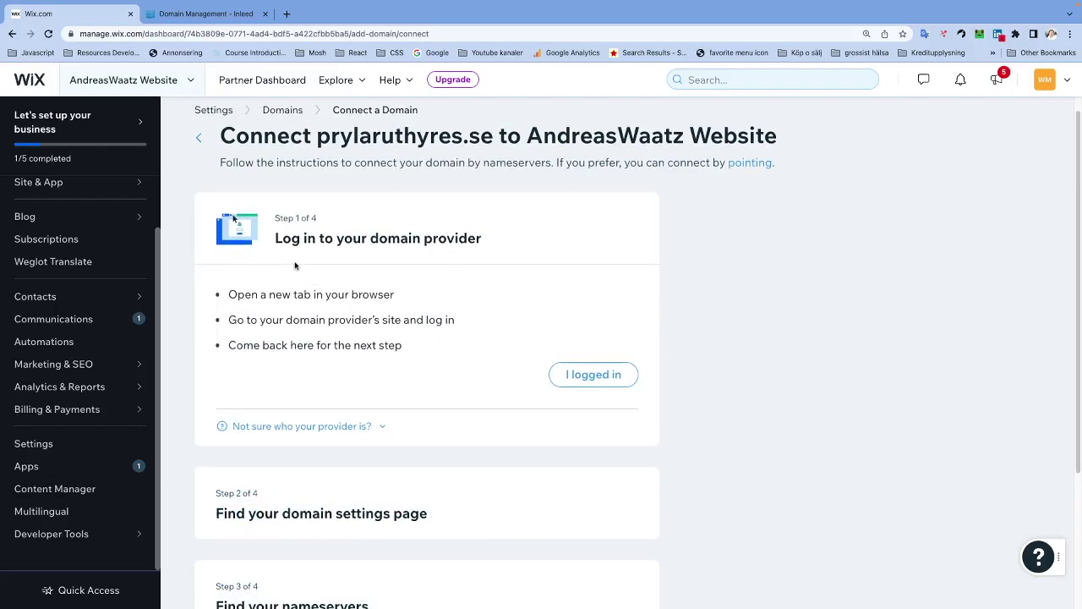
click(583, 380)
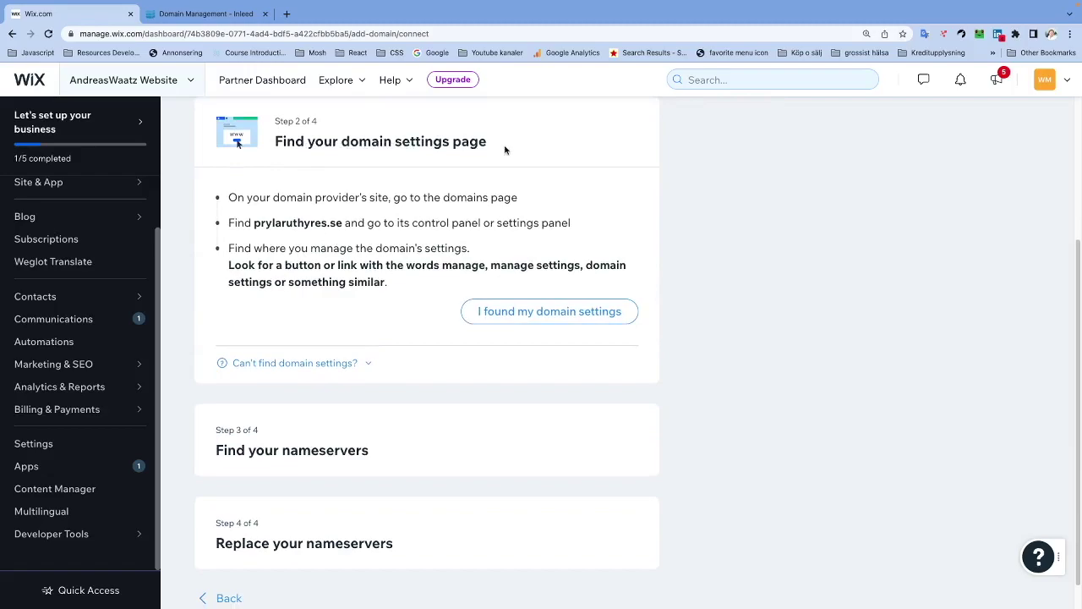
Step: Mark the domain settings page as found, advancing the Wix guide to Step 3, then return to Inleed
click(224, 16)
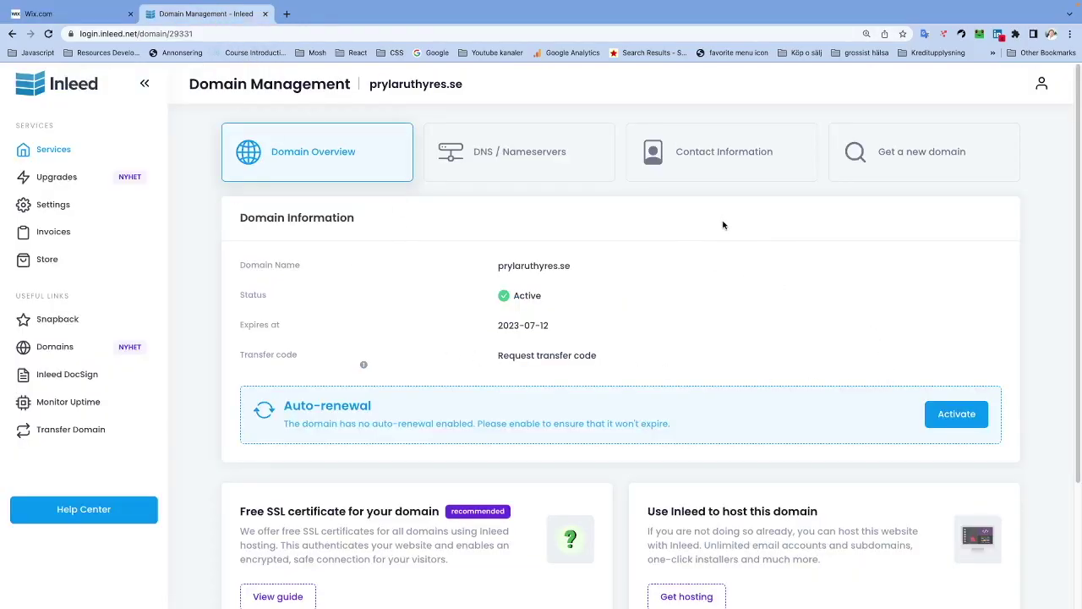
click(92, 17)
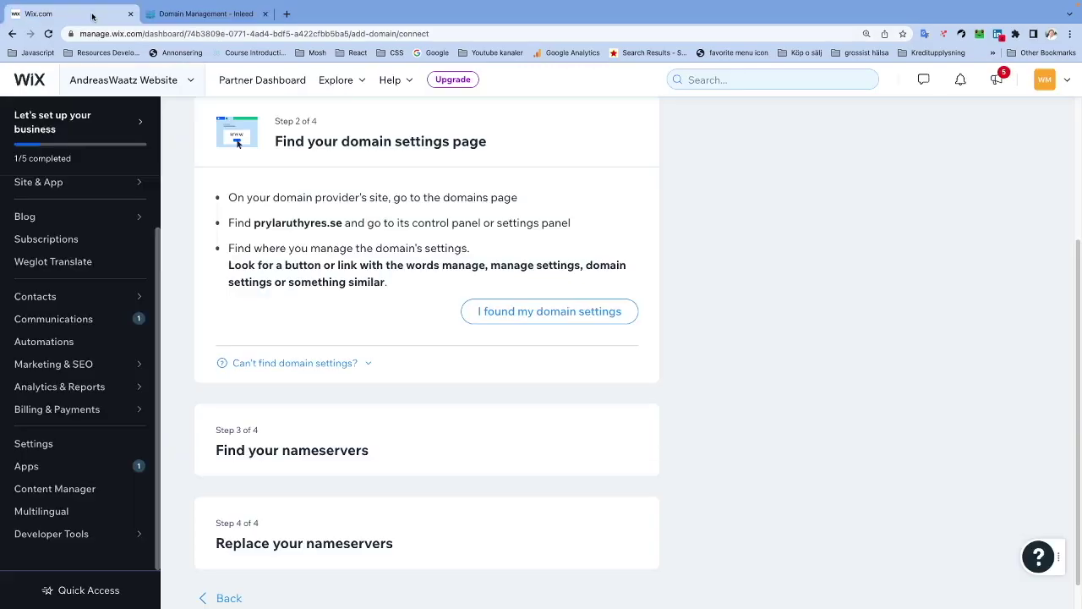
click(557, 318)
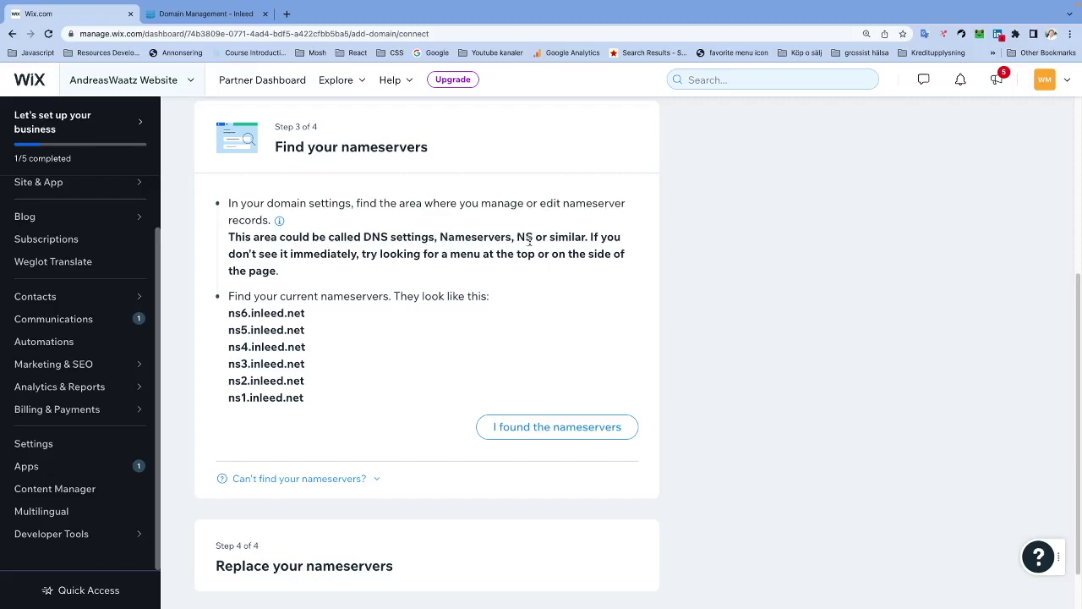
click(183, 13)
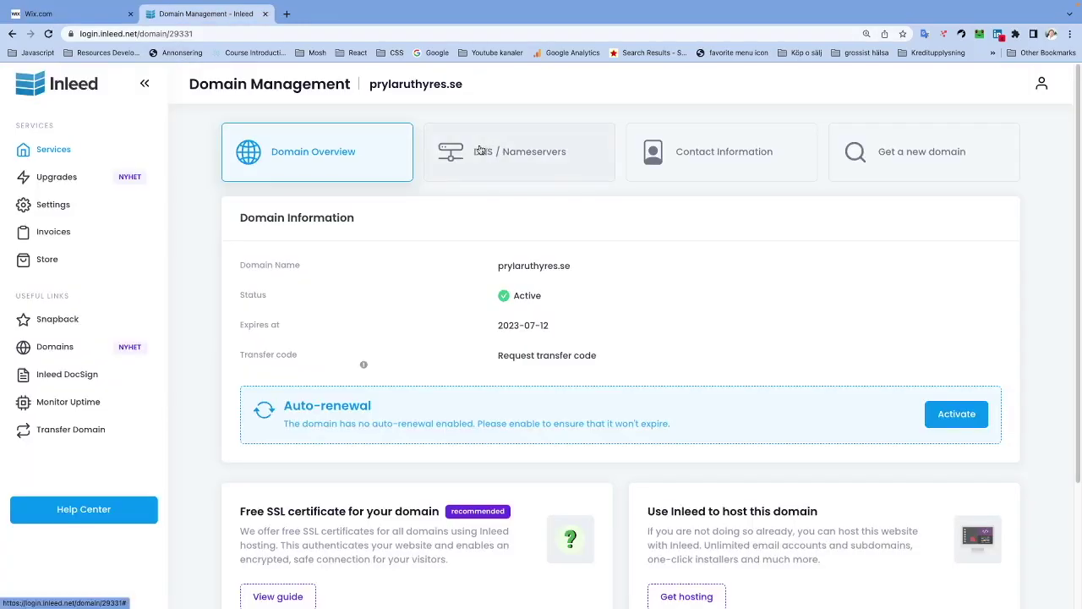
Step: View Inleed's DNS / Nameservers showing ns1–ns6.inleed.net, then return to the Wix guide
click(526, 156)
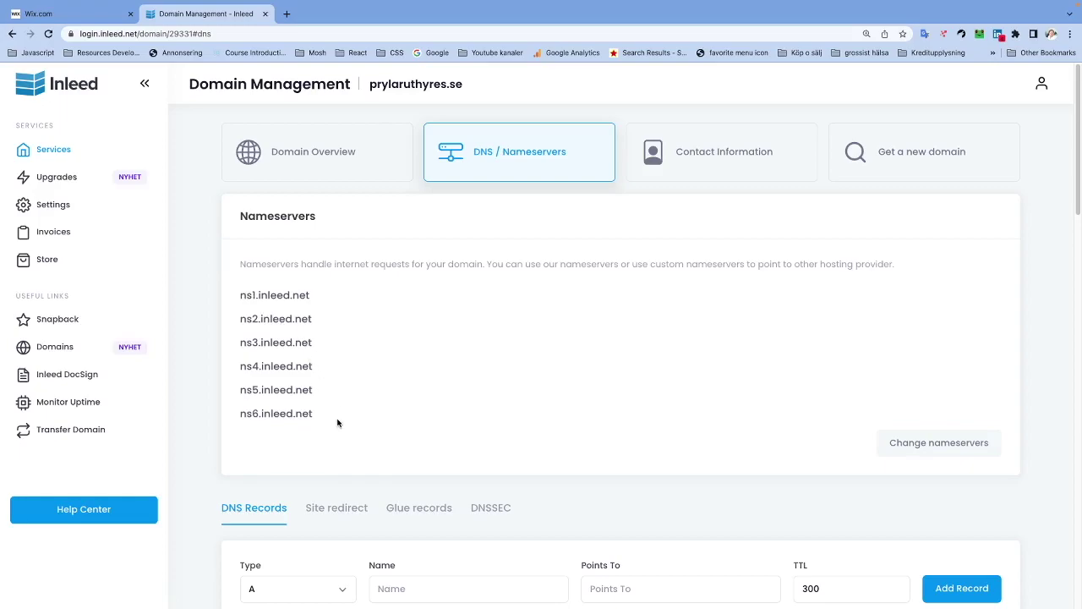
click(102, 24)
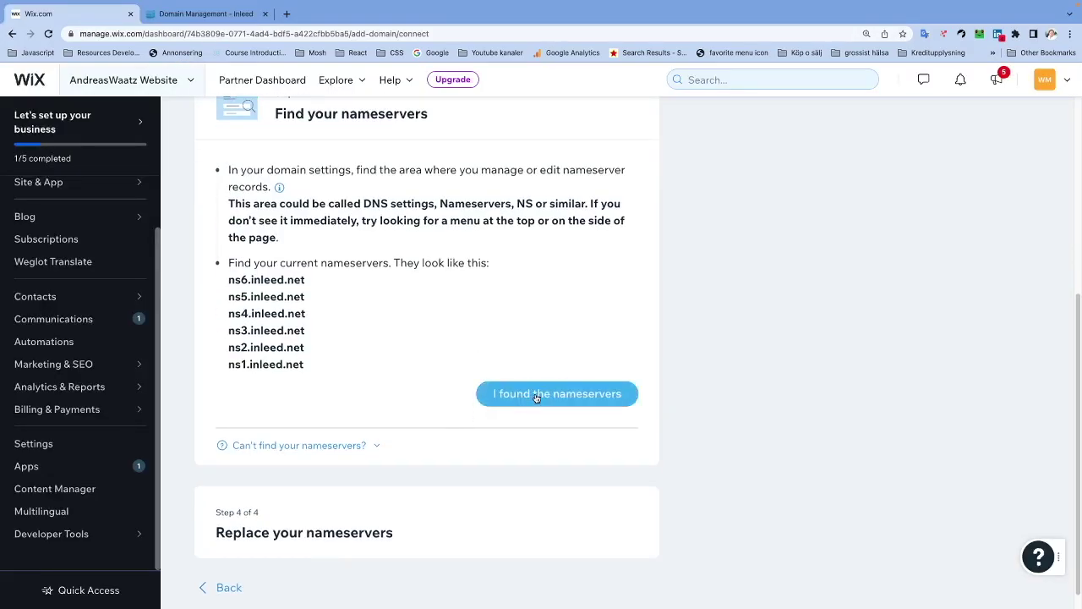
Step: Advance the guide to Step 4 and copy the Wix nameserver ns15.wixdns.net
click(536, 395)
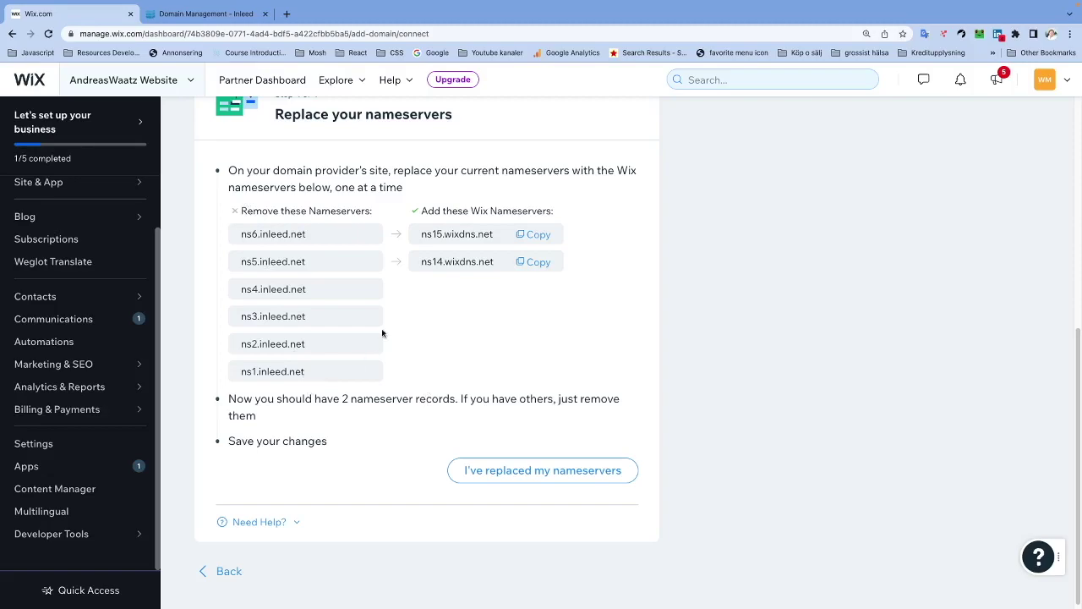
click(534, 234)
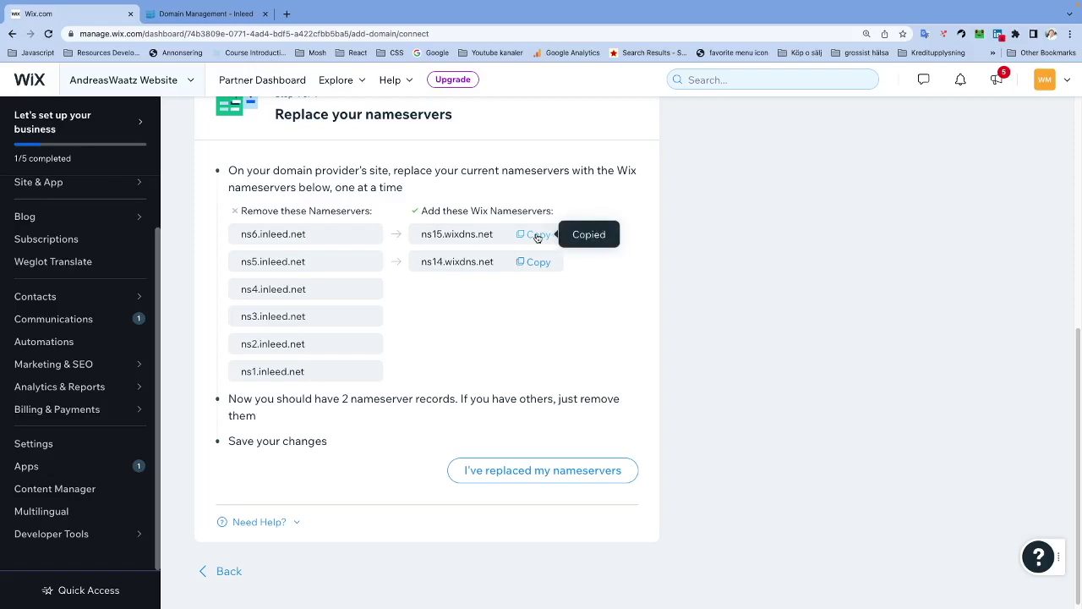
Step: Make Inleed's nameserver list editable and clear all six inleed.net nameserver fields
click(225, 14)
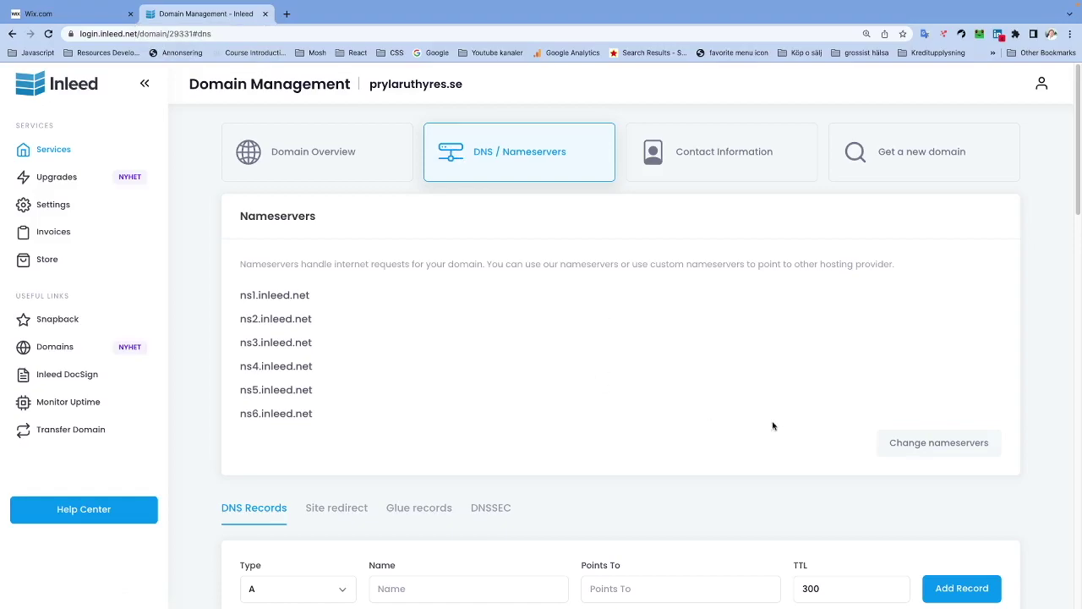
click(925, 448)
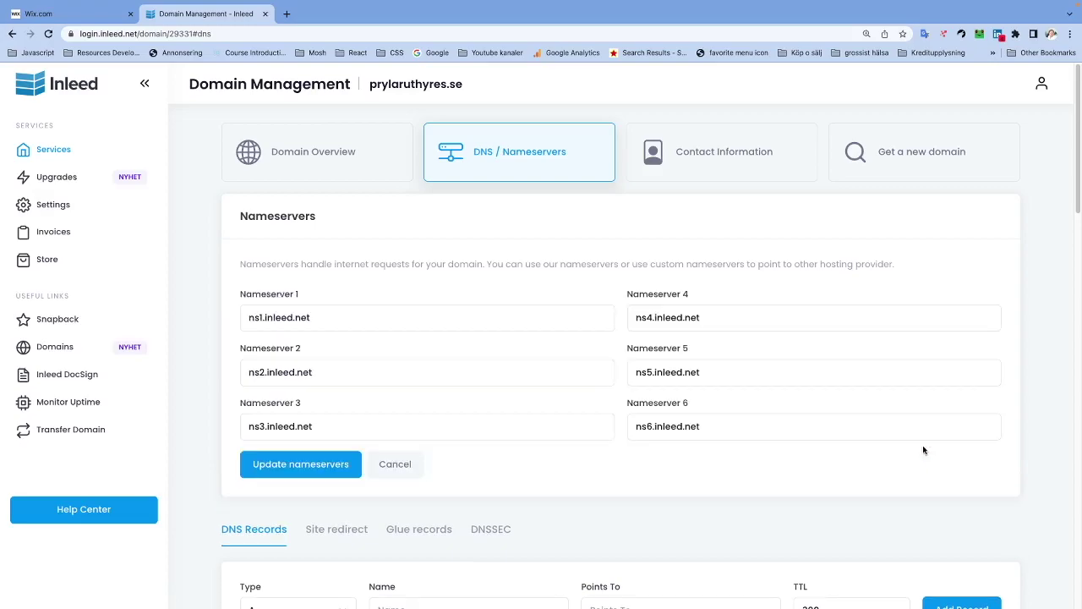
click(393, 317)
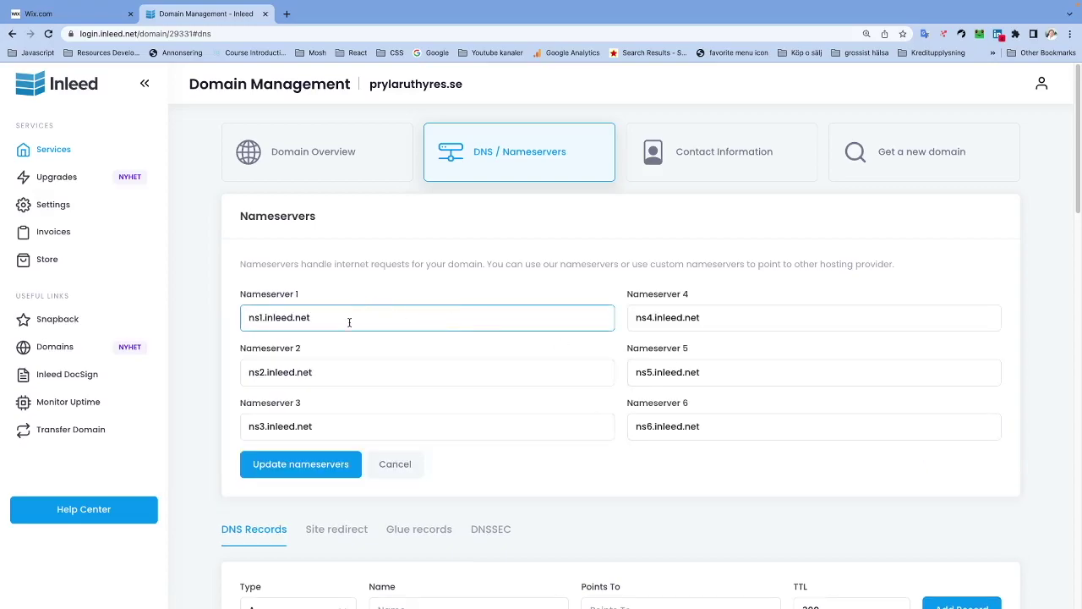
drag(742, 425, 618, 418)
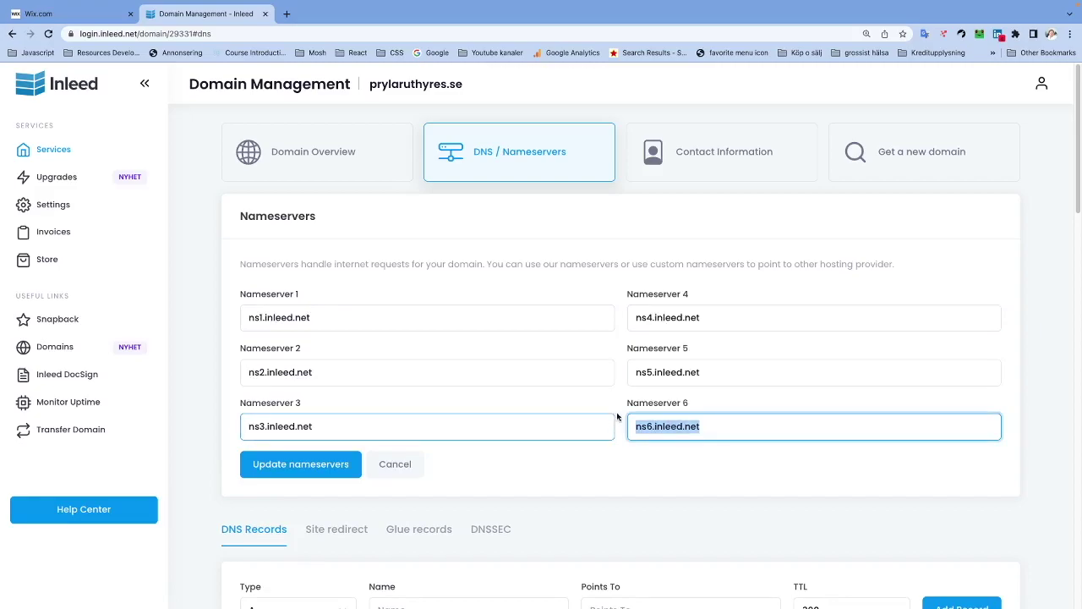
key(BackSpace)
drag(716, 373, 611, 372)
key(BackSpace)
drag(792, 321, 595, 329)
key(BackSpace)
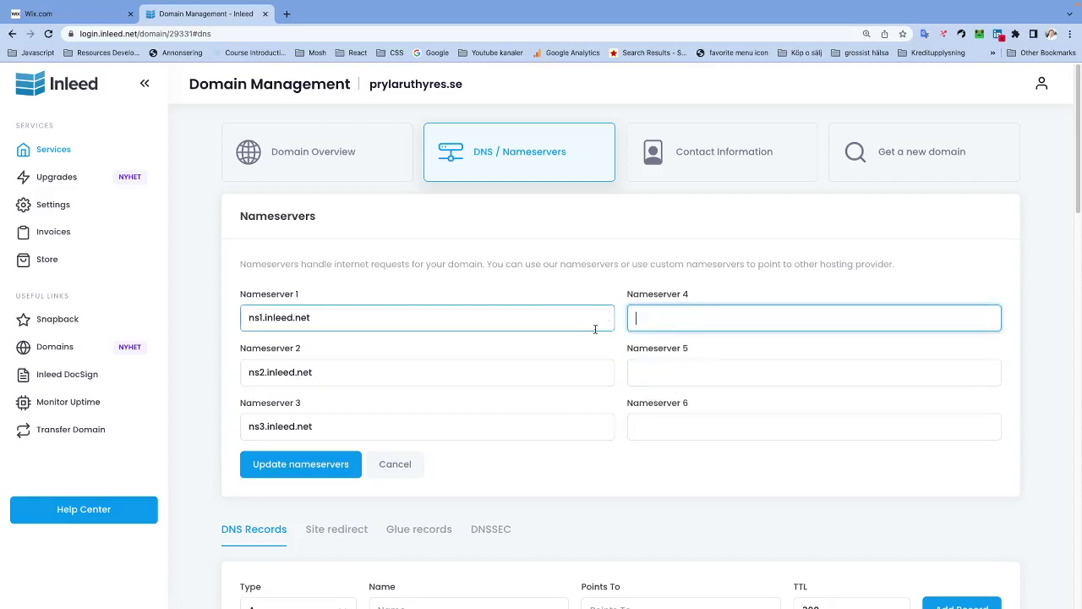
drag(456, 418, 127, 406)
key(BackSpace)
drag(346, 365, 155, 360)
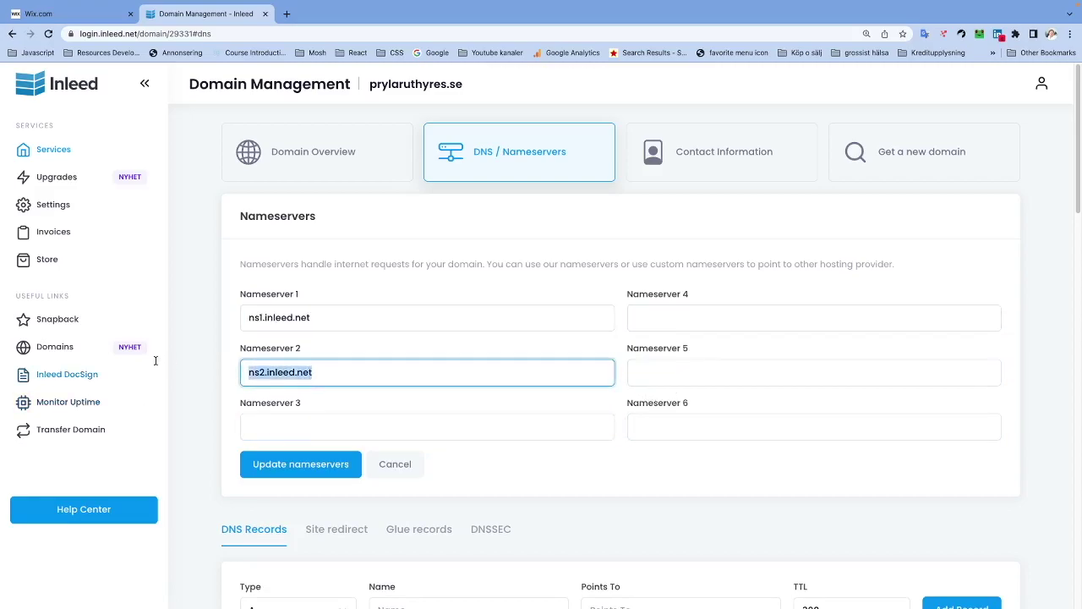
key(BackSpace)
drag(350, 330, 237, 318)
key(BackSpace)
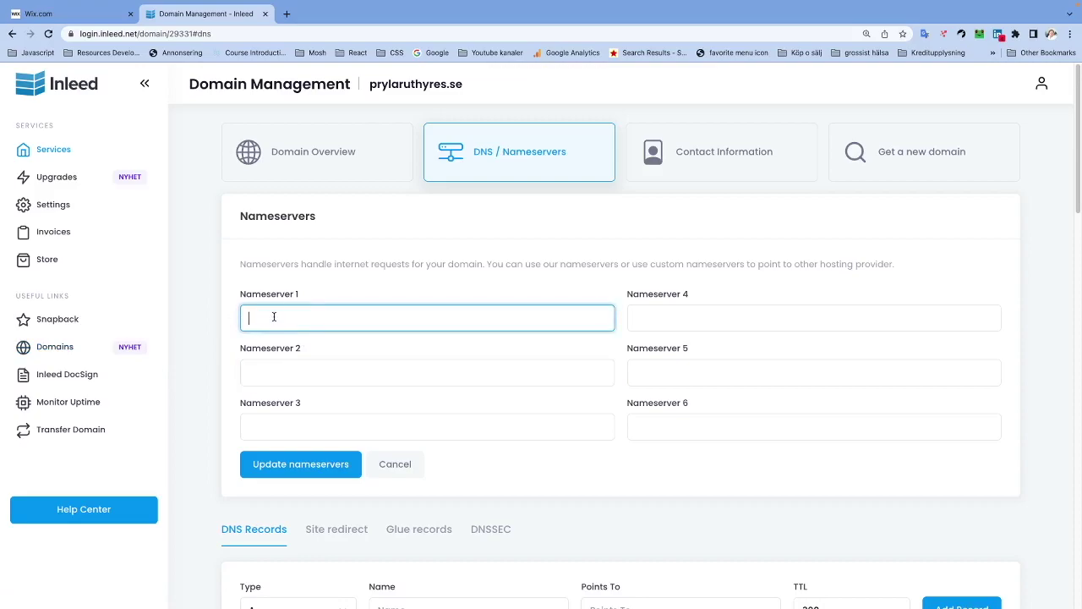
Step: Set Nameserver 1 to ns15.wixdns.net and Nameserver 2 to ns14.wixdns.net, then save
key(ctrl+v)
click(88, 15)
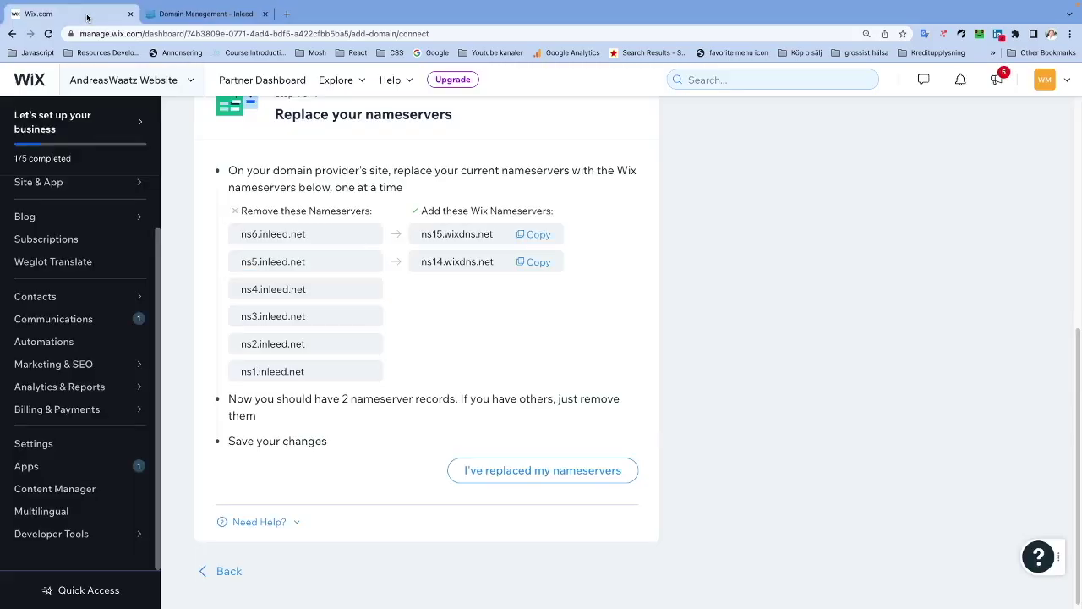
click(537, 263)
click(205, 14)
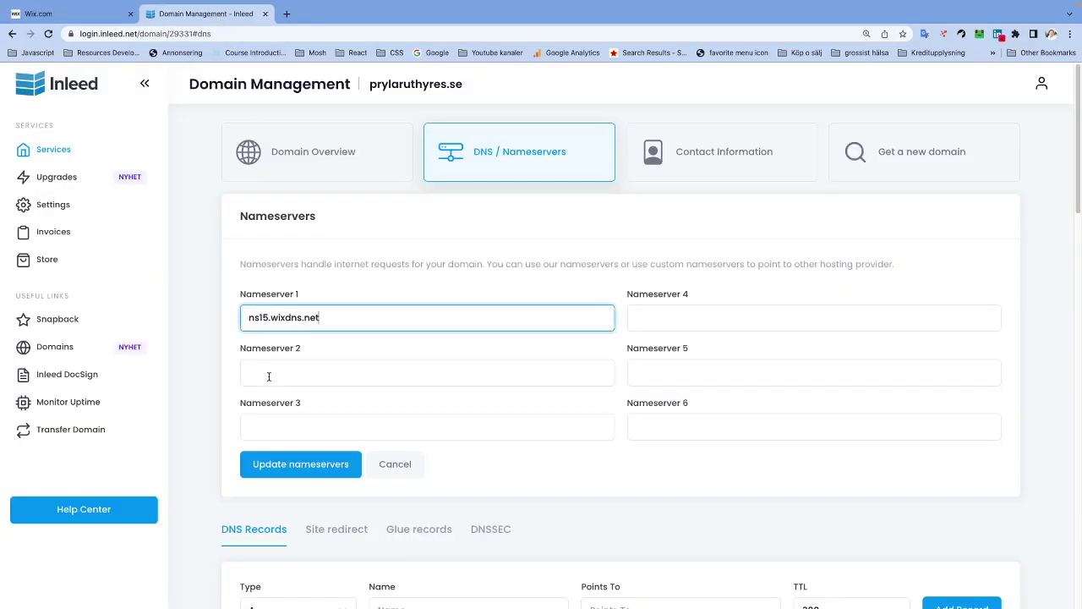
click(280, 377)
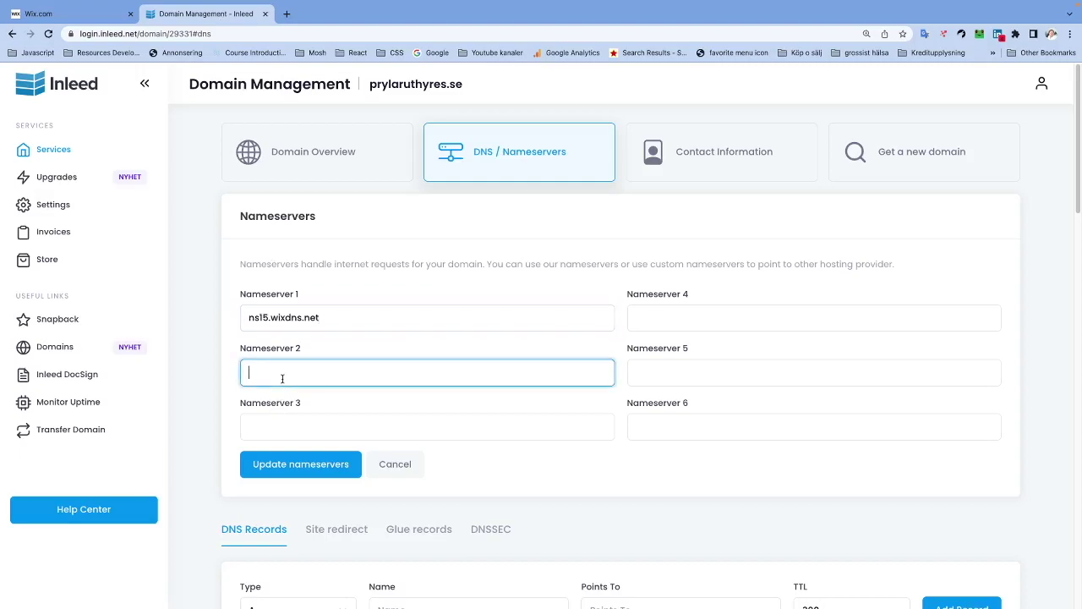
key(ctrl+v)
click(314, 471)
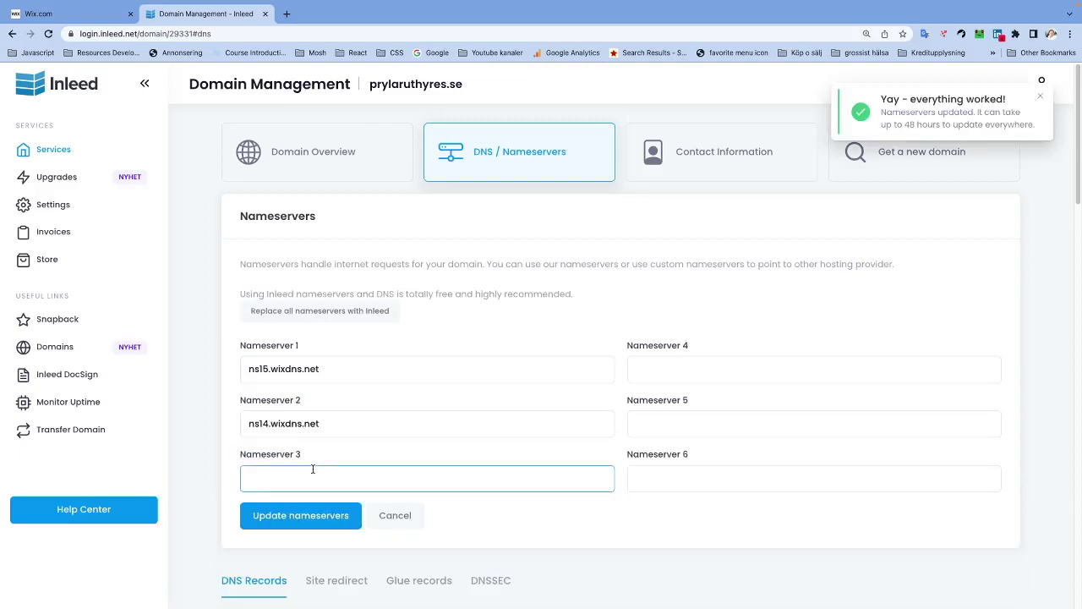
Step: Confirm in Wix that the nameservers were replaced, getting the go-live date of May 3
click(84, 15)
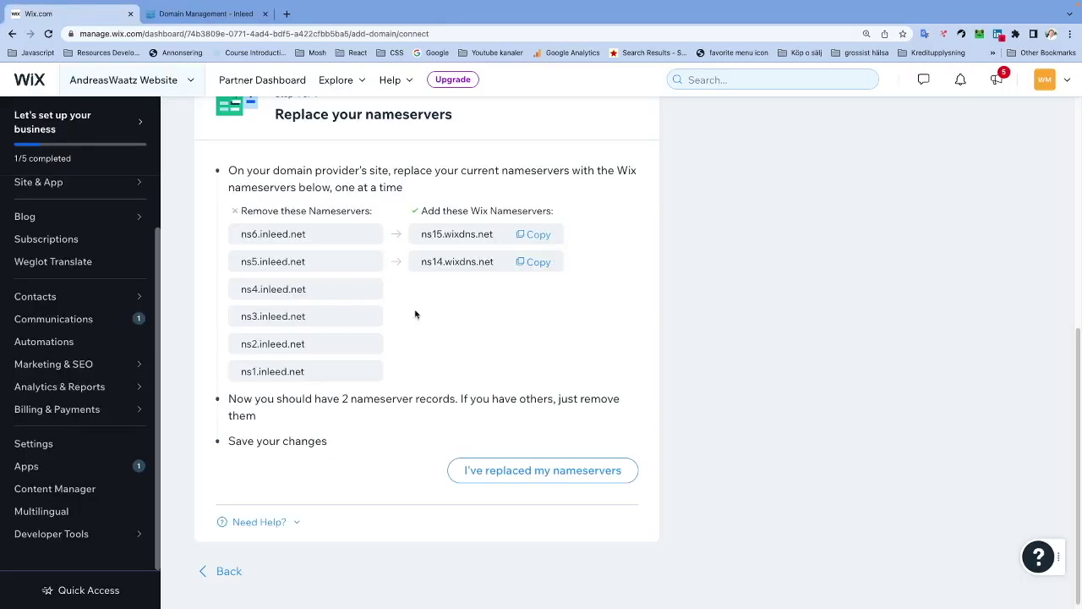
click(495, 471)
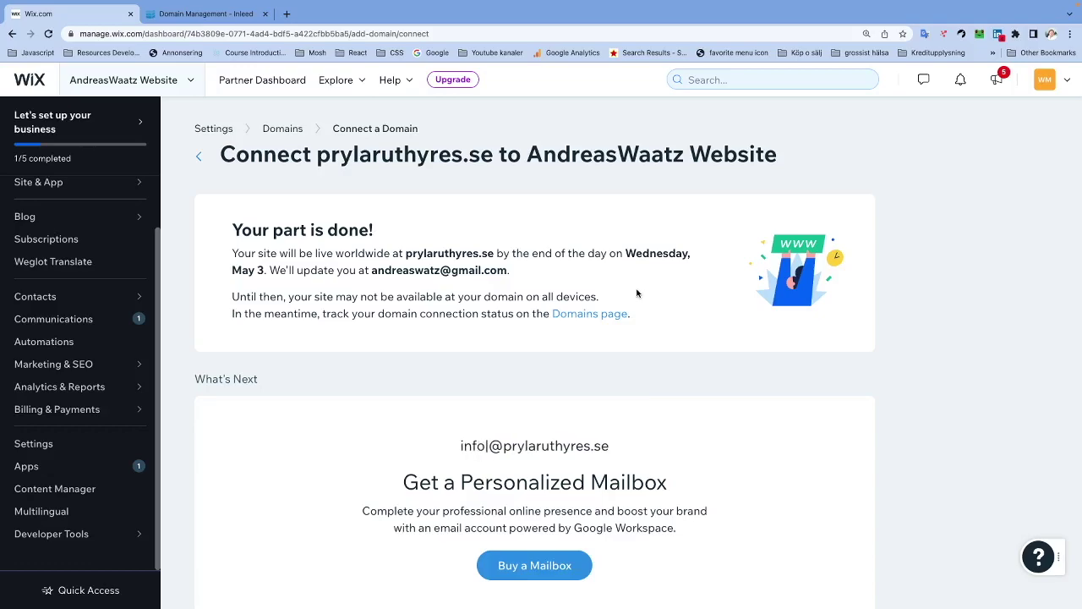
Step: Load prylaruthyres.se in a new tab to check it still shows the Hygglo rental profile
click(288, 15)
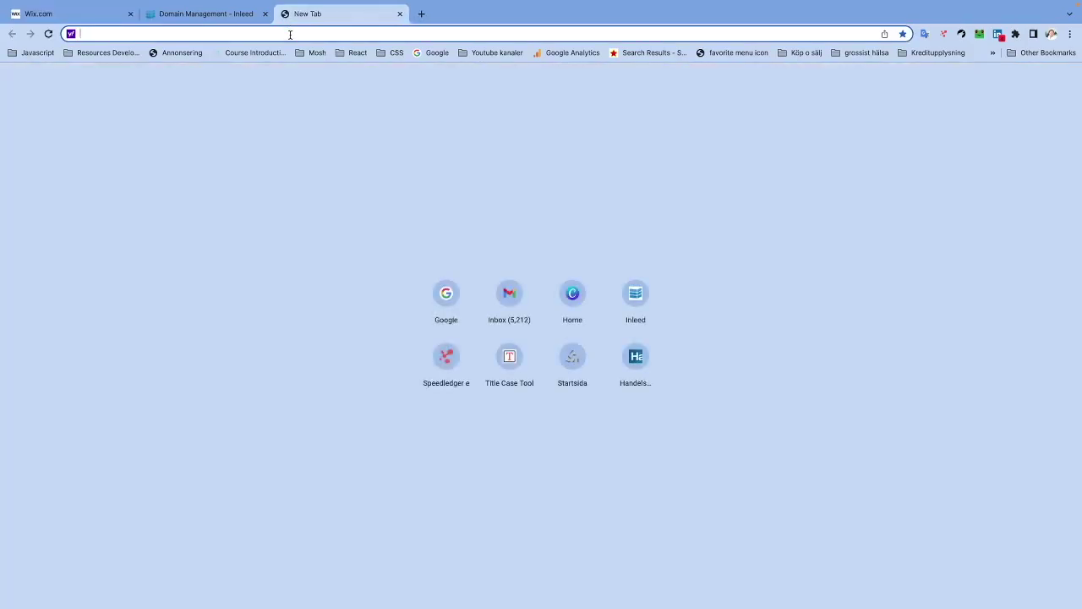
text(pry)
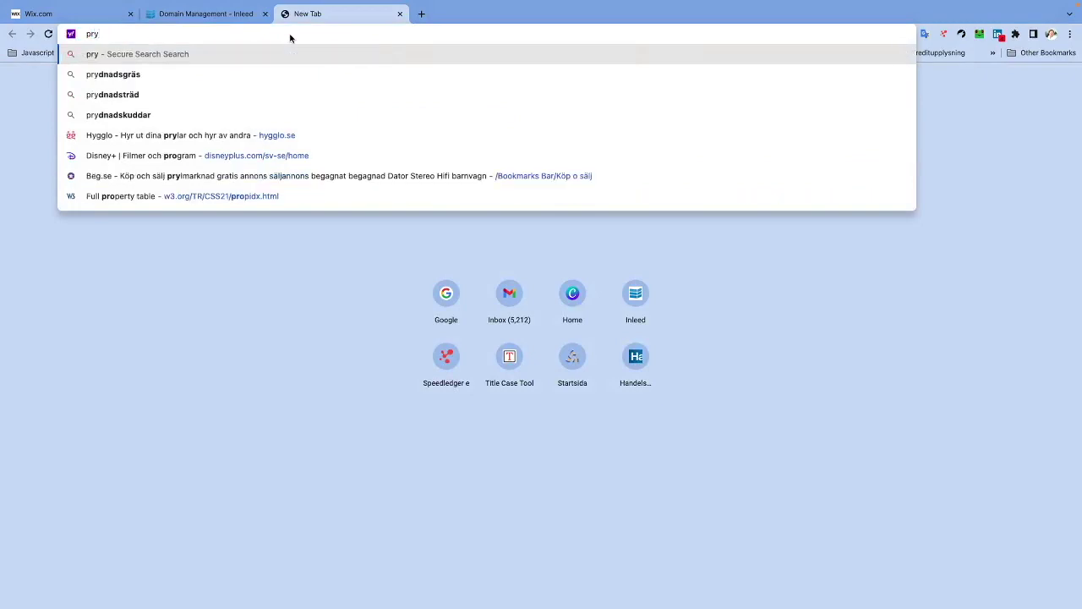
text(laruthyres.se)
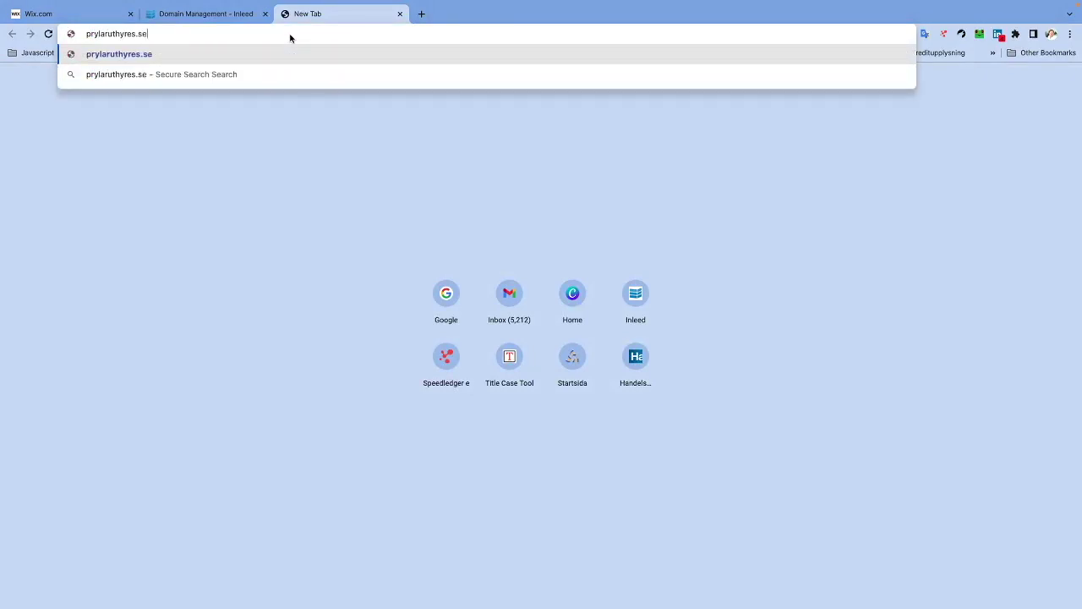
key(Return)
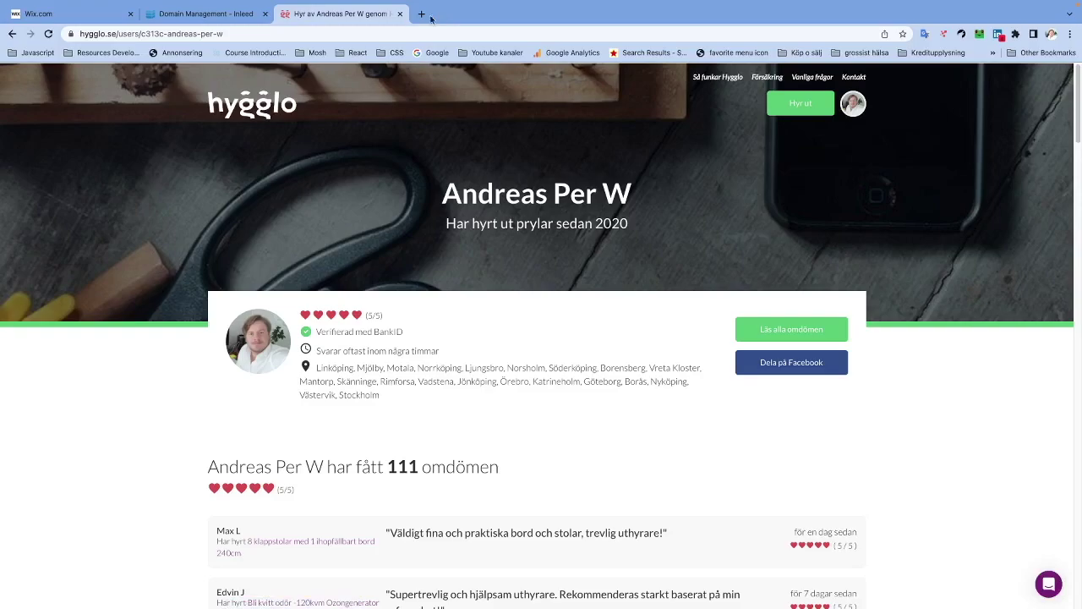
Step: Switch back to the Wix tab showing 'Your part is done!' for prylaruthyres.se
click(72, 17)
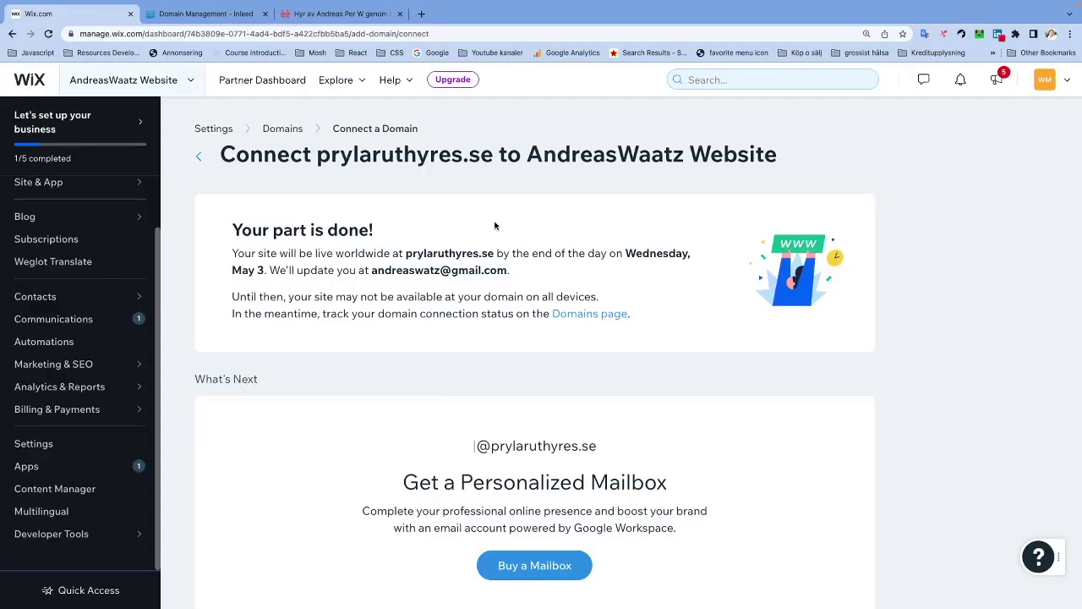